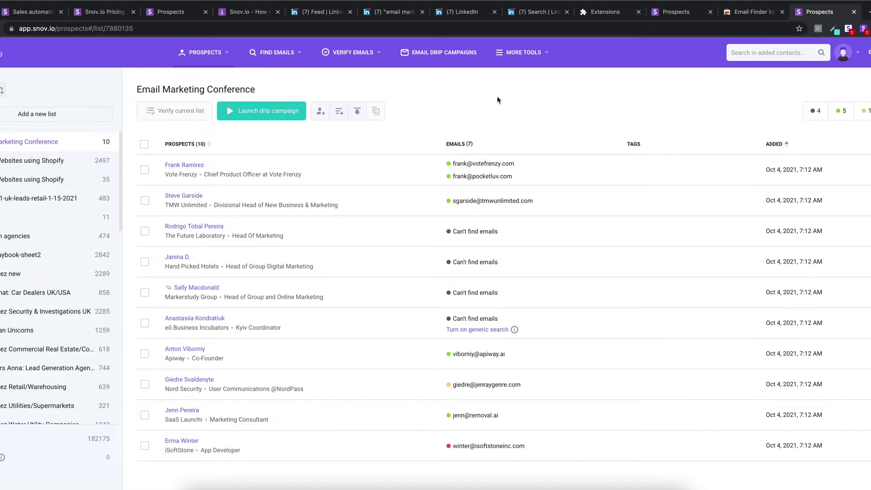
Switch to LinkedIn and open the attendee list of the Email Marketing Conference event from the email marketing search results
{"action": "left_click", "coordinate": [306, 14]}
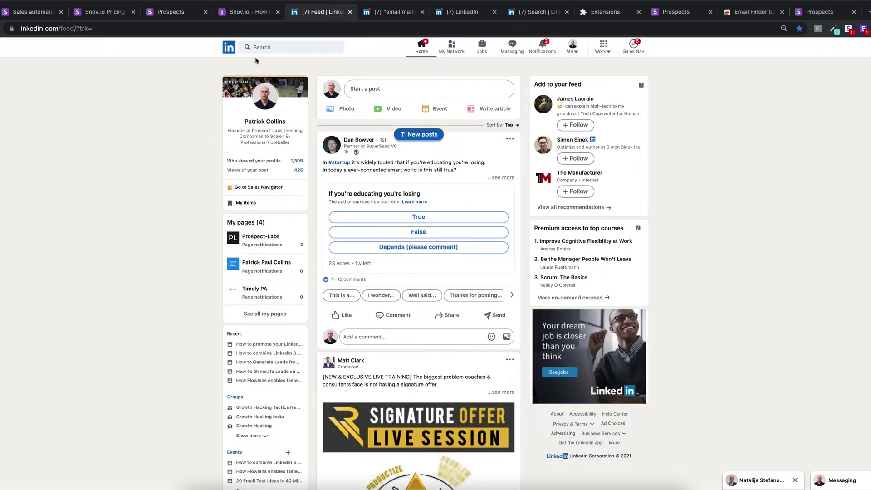
{"action": "key", "text": "ctrl+Tab"}
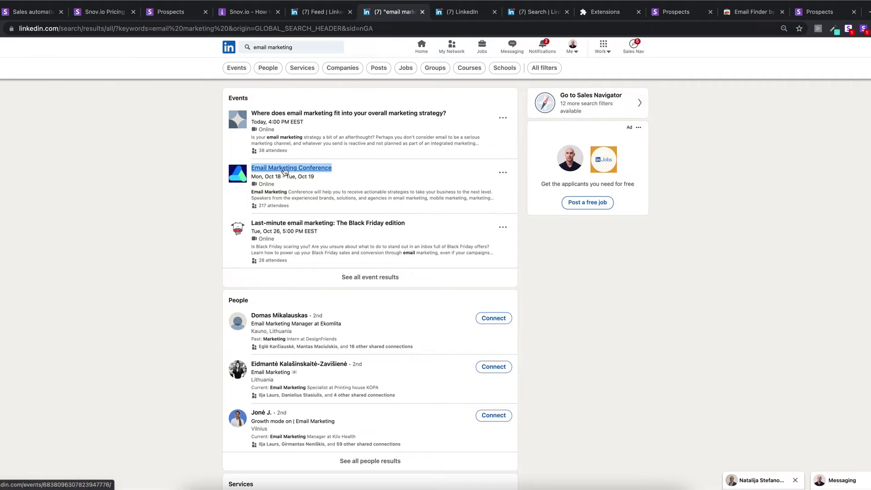
{"action": "left_click", "coordinate": [460, 16]}
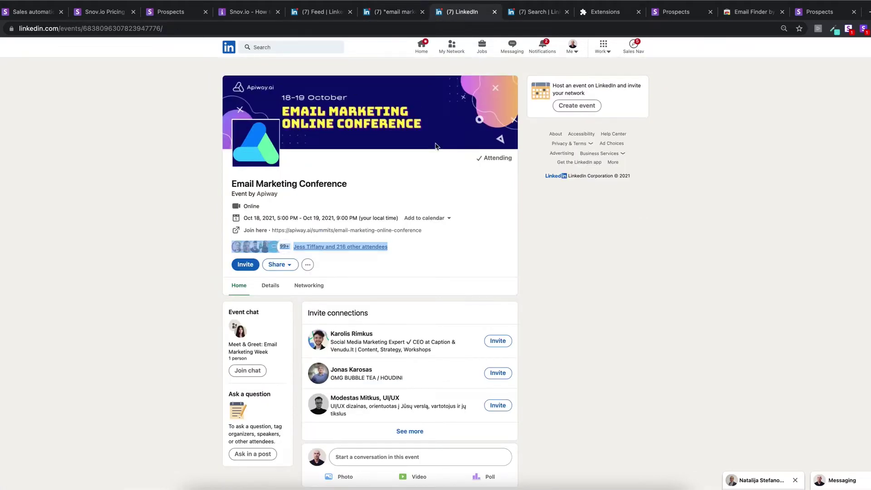
{"action": "left_click", "coordinate": [576, 265]}
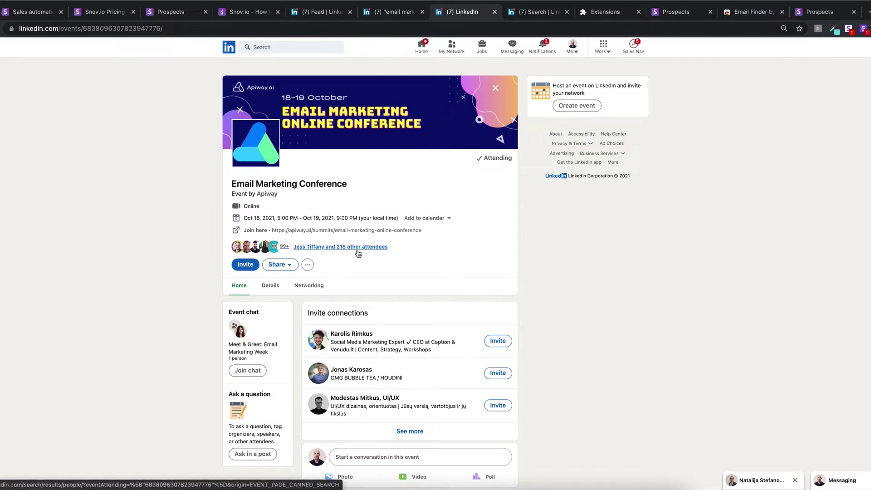
{"action": "left_click", "coordinate": [357, 247]}
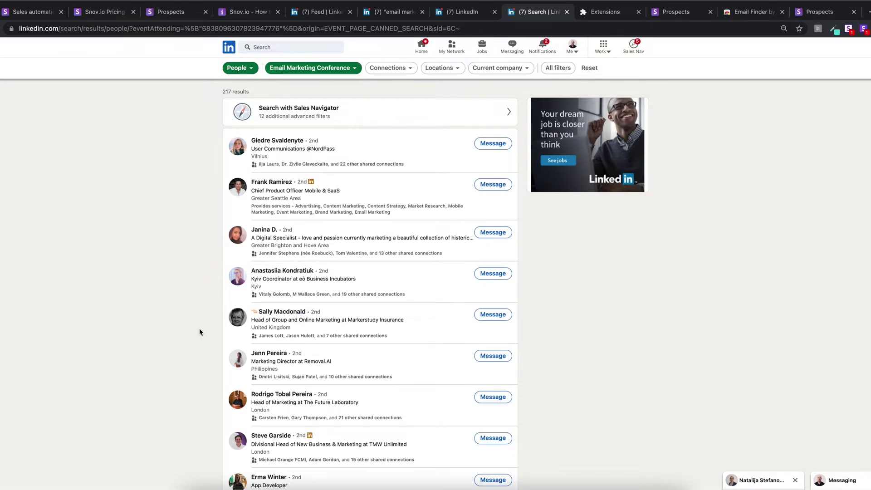
Look through the event attendees, refresh the results page and open the Snov.io LinkedIn prospect extension on it
{"action": "scroll", "coordinate": [200, 331], "scroll_direction": "down", "scroll_amount": 3}
{"action": "scroll", "coordinate": [297, 167], "scroll_direction": "up", "scroll_amount": 1}
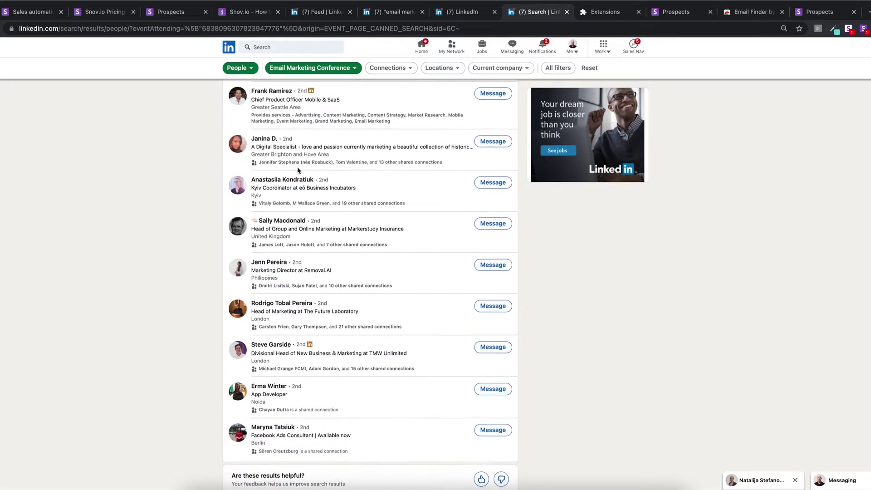
{"action": "scroll", "coordinate": [254, 131], "scroll_direction": "up", "scroll_amount": 1}
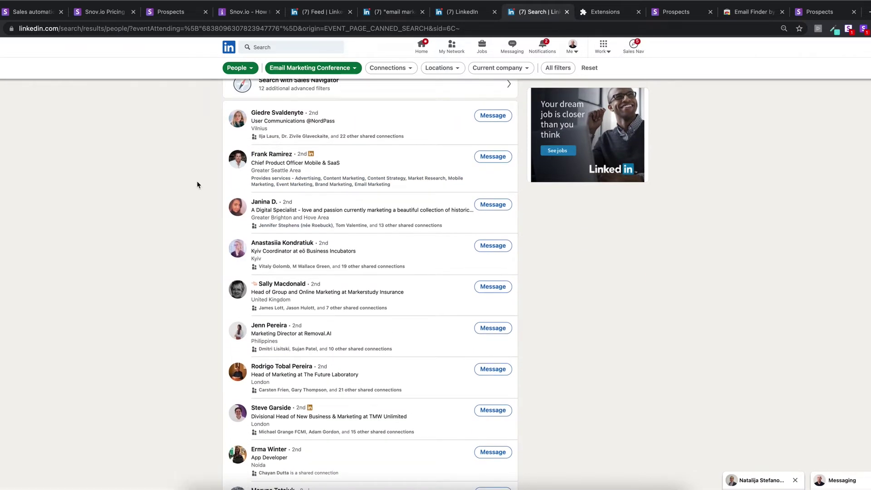
{"action": "scroll", "coordinate": [190, 184], "scroll_direction": "up", "scroll_amount": 1}
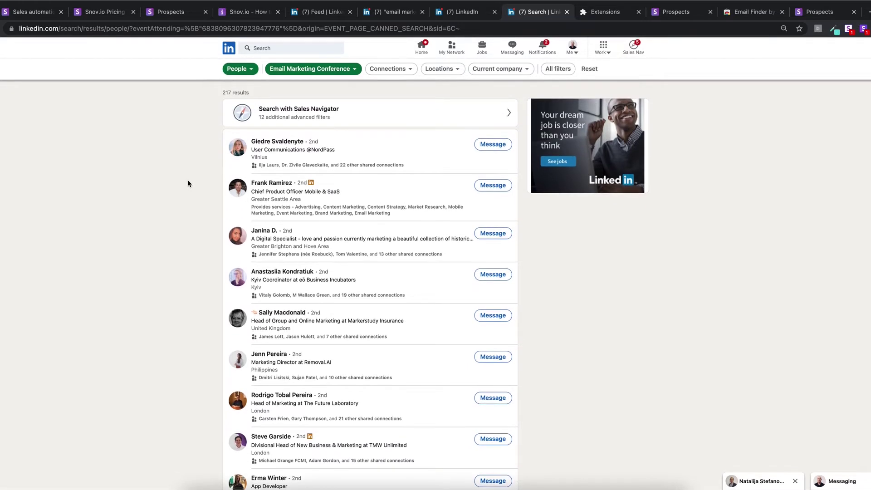
{"action": "left_click", "coordinate": [863, 29]}
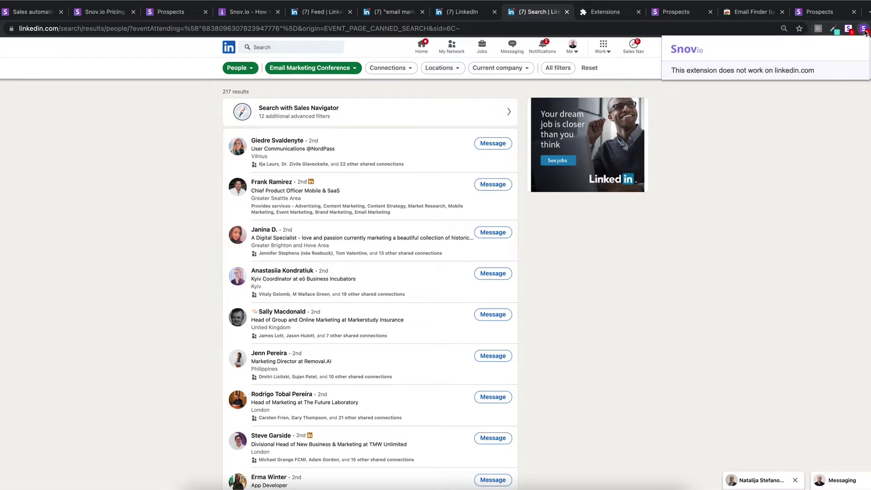
{"action": "left_click", "coordinate": [848, 31]}
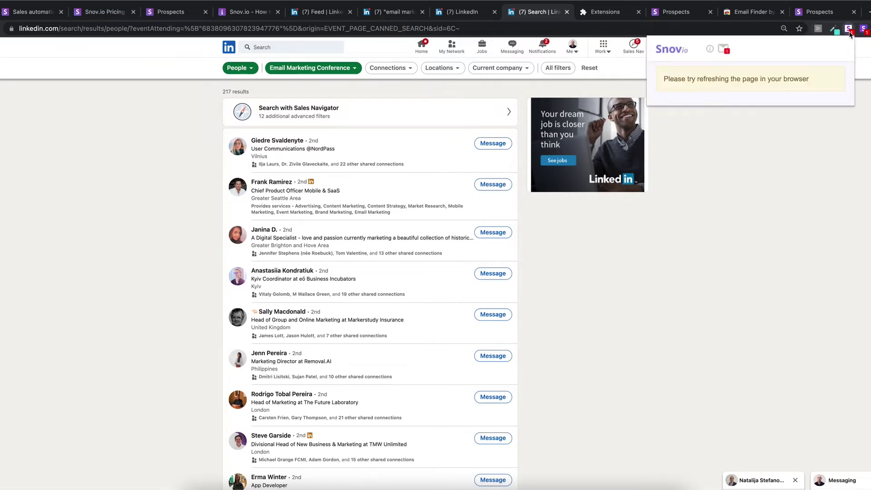
{"action": "key", "text": "super+r"}
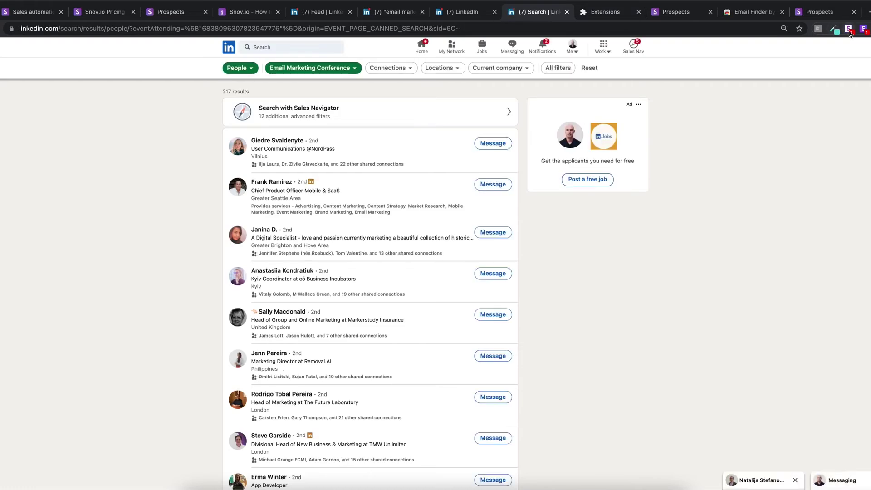
{"action": "left_click", "coordinate": [849, 31]}
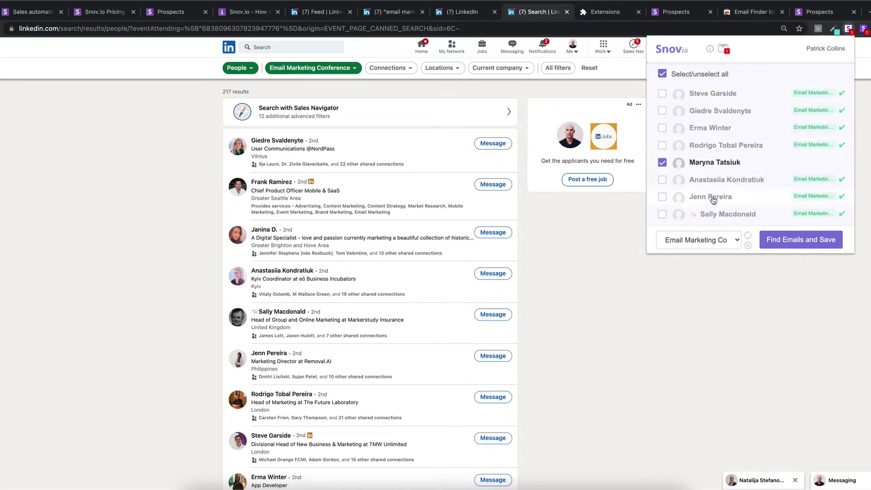
Find emails for the selected attendee and save to the Email Marketing Conference list
{"action": "left_click", "coordinate": [703, 239]}
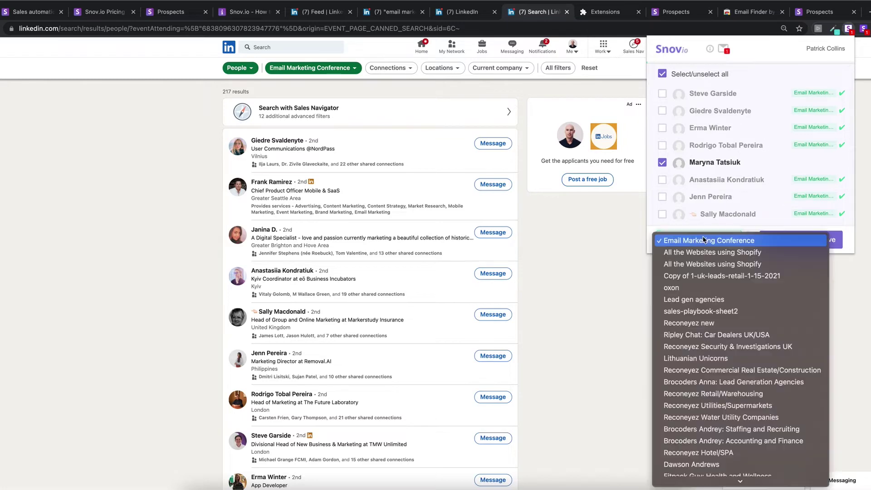
{"action": "left_click", "coordinate": [649, 233]}
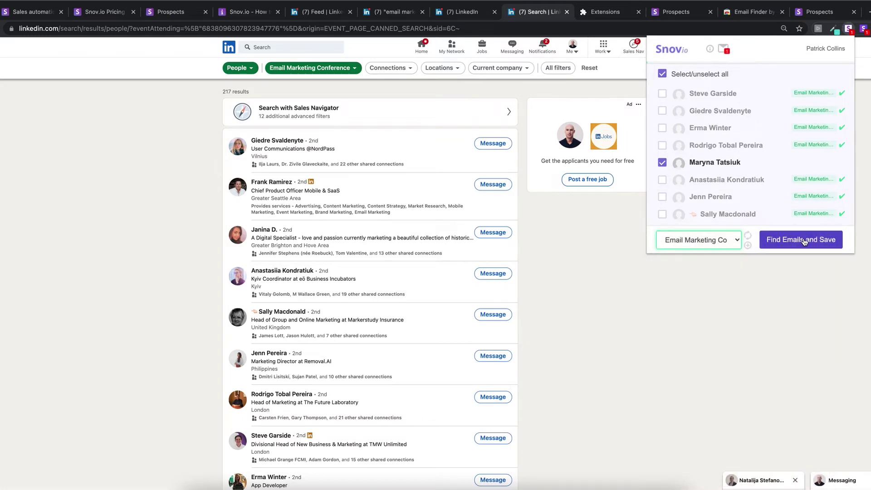
{"action": "left_click", "coordinate": [801, 241]}
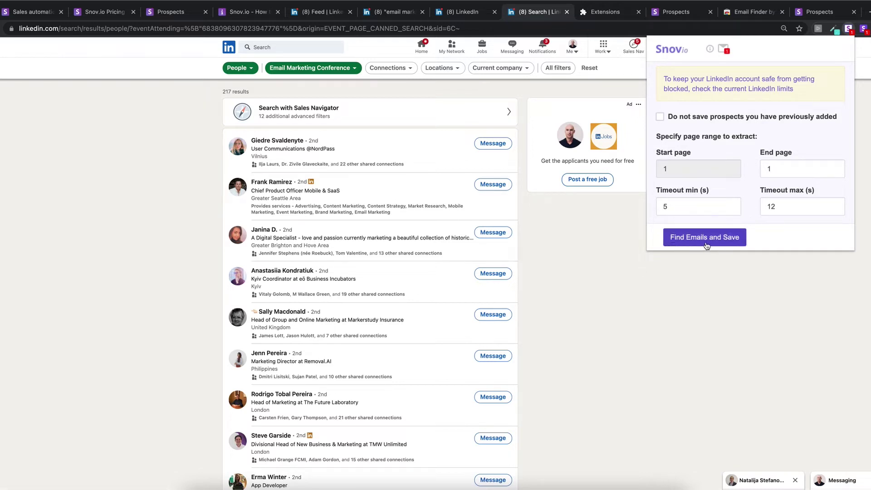
Switch to the Snov.io prospects page, filter the Email Marketing Conference list to green-status emails and check its export options
{"action": "left_click", "coordinate": [188, 12]}
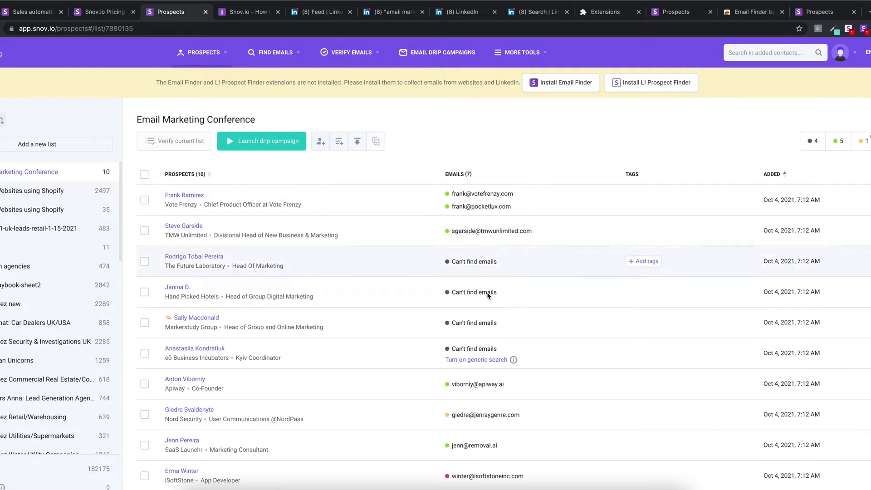
{"action": "scroll", "coordinate": [502, 271], "scroll_direction": "down", "scroll_amount": 1}
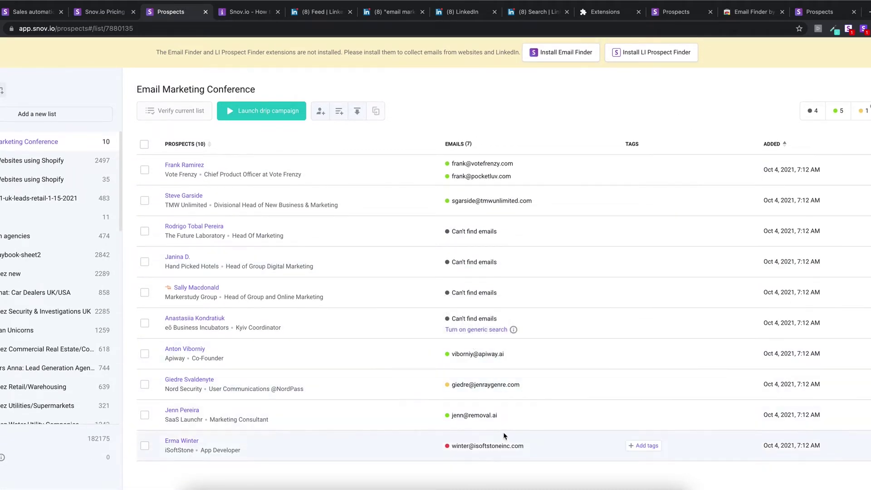
{"action": "scroll", "coordinate": [504, 435], "scroll_direction": "up", "scroll_amount": 1}
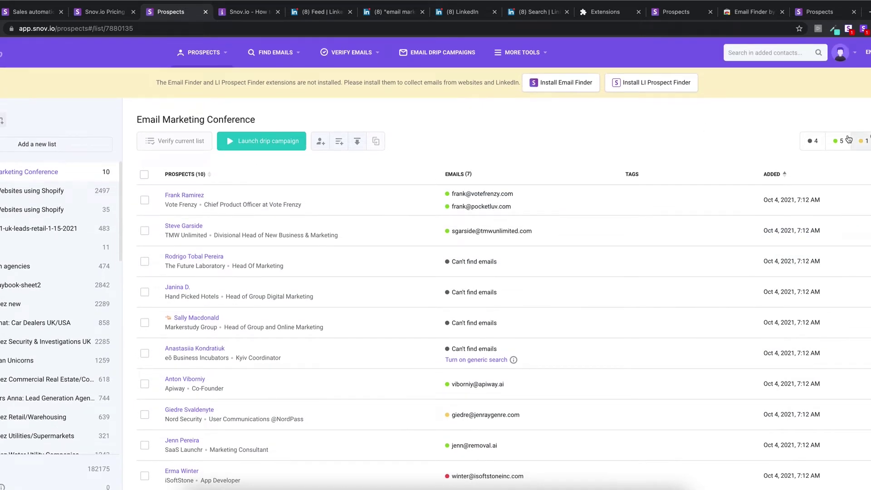
{"action": "left_click", "coordinate": [836, 141]}
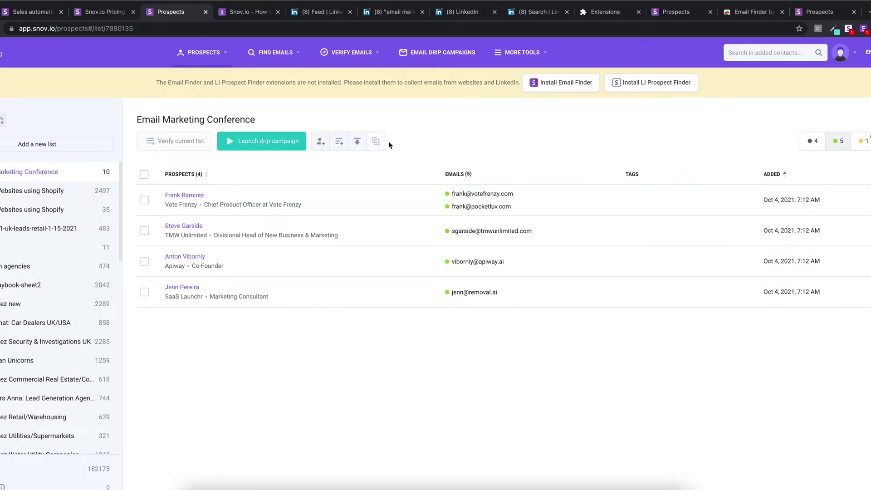
{"action": "left_click", "coordinate": [357, 142]}
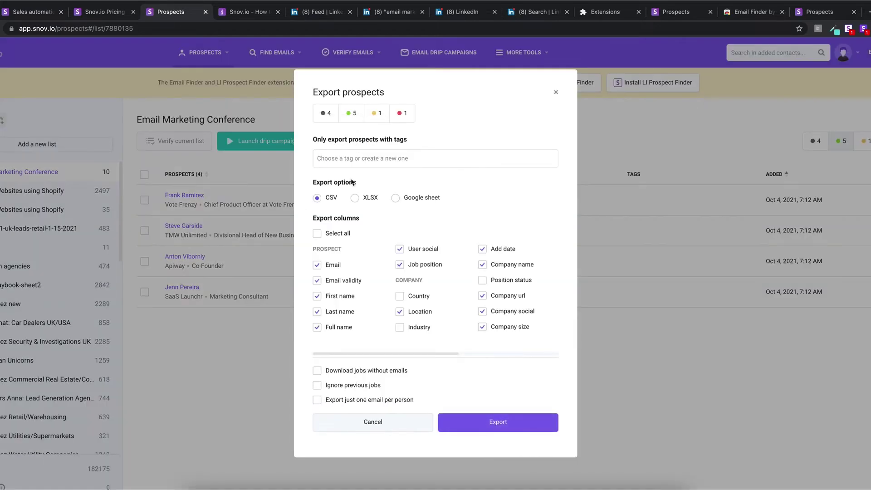
{"action": "left_click", "coordinate": [618, 130]}
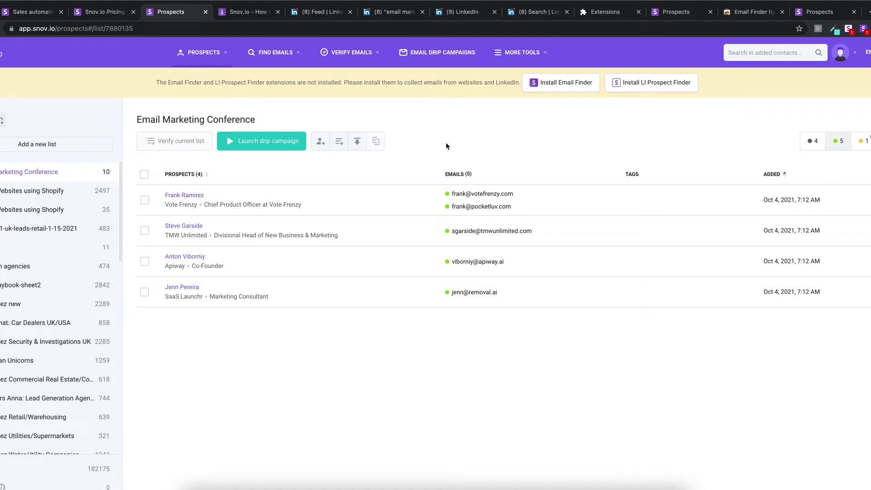
Review the first prospect's profile, including job history, emails, location and companies, and return to the filtered list
{"action": "left_click", "coordinate": [184, 195]}
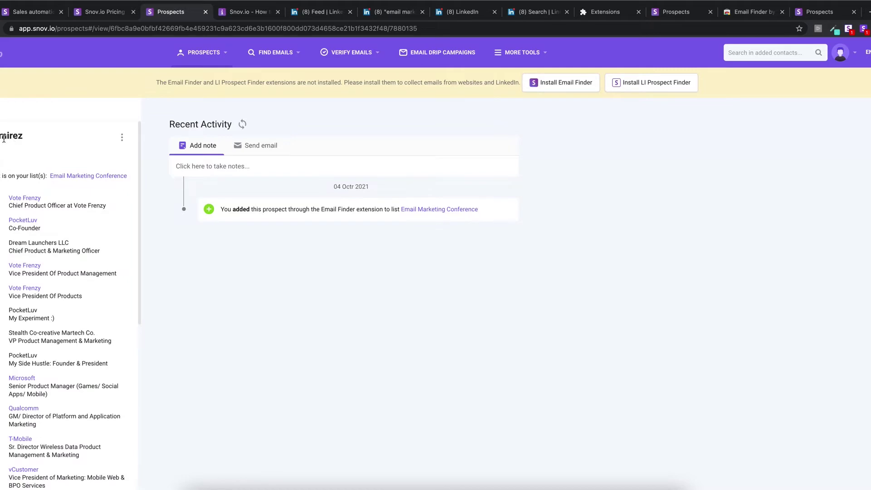
{"action": "scroll", "coordinate": [61, 279], "scroll_direction": "down", "scroll_amount": 7}
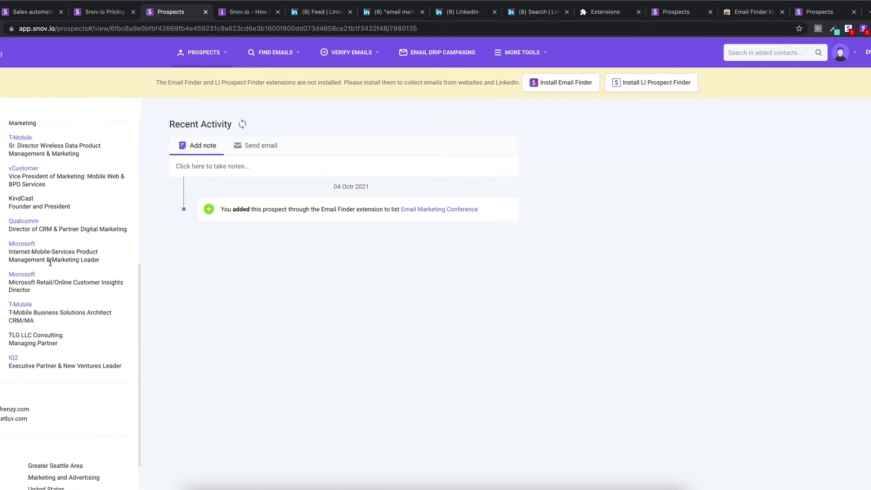
{"action": "scroll", "coordinate": [59, 299], "scroll_direction": "down", "scroll_amount": 2}
{"action": "scroll", "coordinate": [53, 312], "scroll_direction": "down", "scroll_amount": 2}
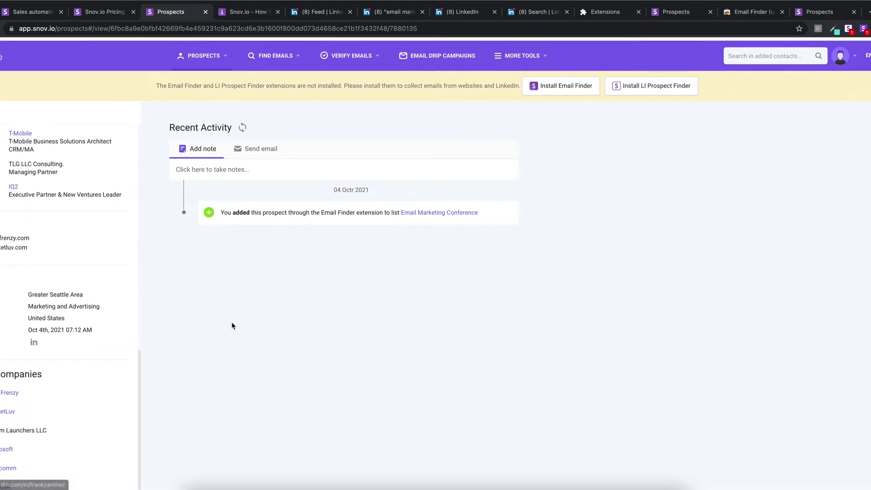
{"action": "scroll", "coordinate": [233, 321], "scroll_direction": "down", "scroll_amount": 1}
{"action": "left_click", "coordinate": [1, 28]}
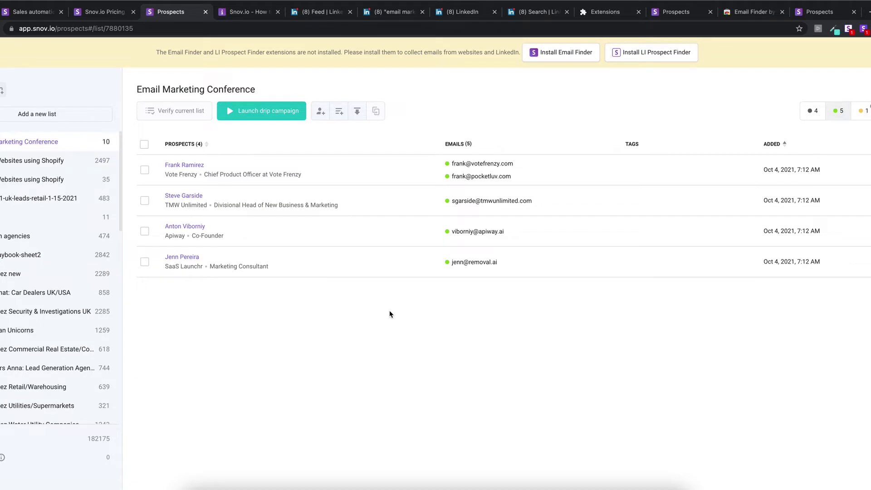
Search the web for startupwiseguys in a new browser page and open the Startup Wise Guys website
{"action": "left_click", "coordinate": [868, 13]}
{"action": "type", "text": "startup"}
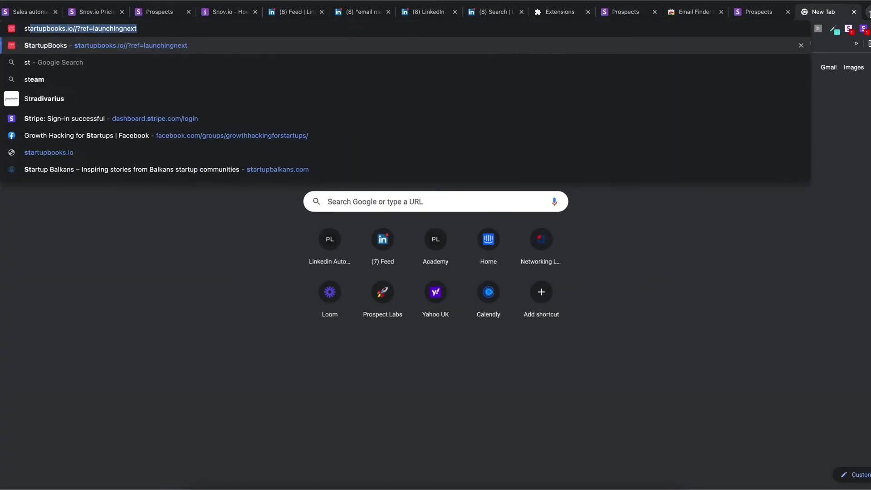
{"action": "type", "text": "wiseguys"}
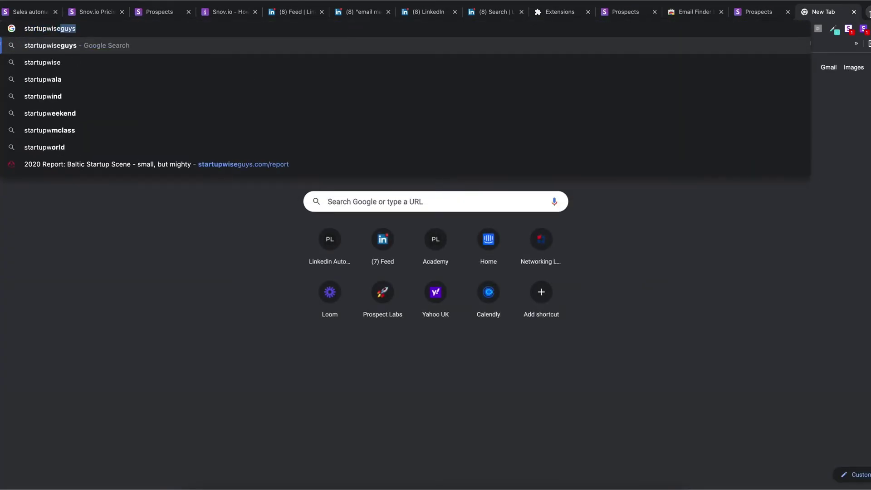
{"action": "key", "text": "Return"}
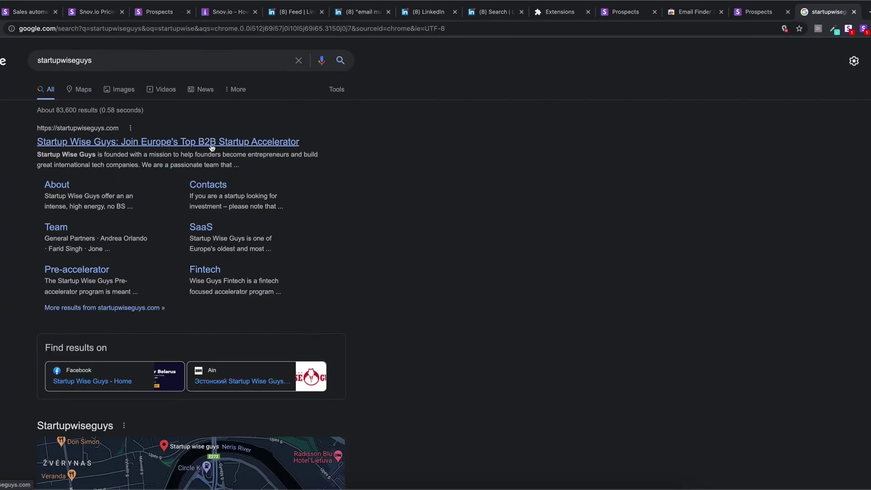
{"action": "left_click", "coordinate": [214, 146]}
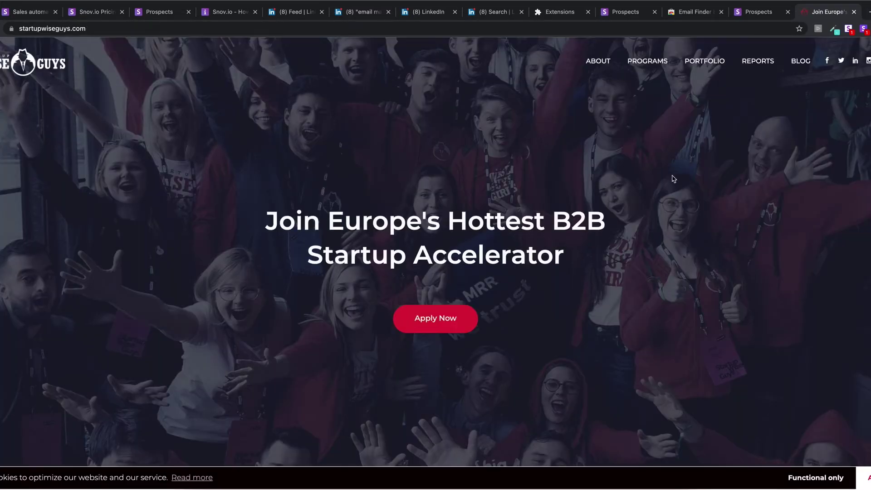
Look up the Startup Wise Guys company emails with the Snov.io Email Finder extension
{"action": "left_click", "coordinate": [864, 29]}
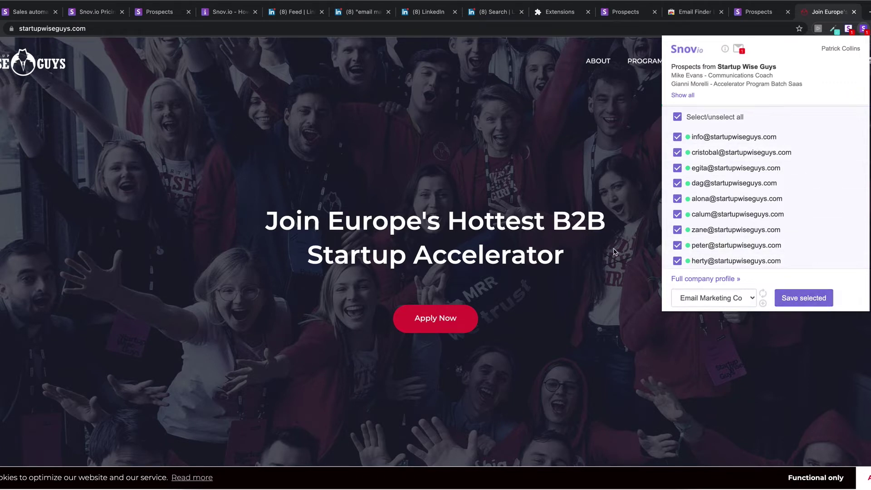
{"action": "scroll", "coordinate": [706, 240], "scroll_direction": "down", "scroll_amount": 1}
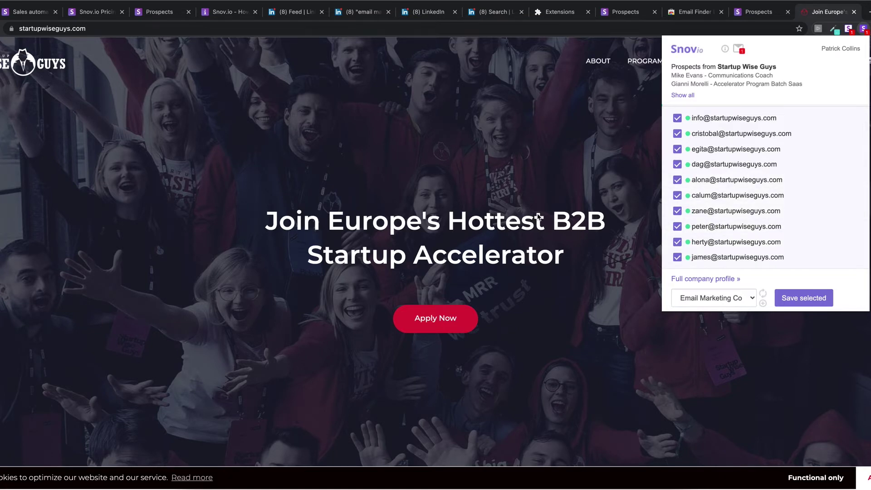
Return to the Snov.io prospects list, check the plan's credit usage and open the account page
{"action": "left_click", "coordinate": [28, 12]}
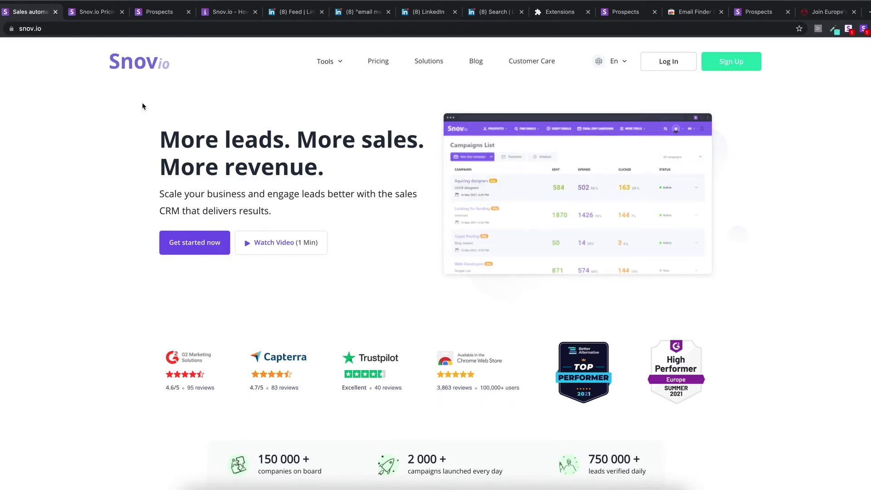
{"action": "left_click", "coordinate": [222, 13]}
{"action": "left_click", "coordinate": [175, 16]}
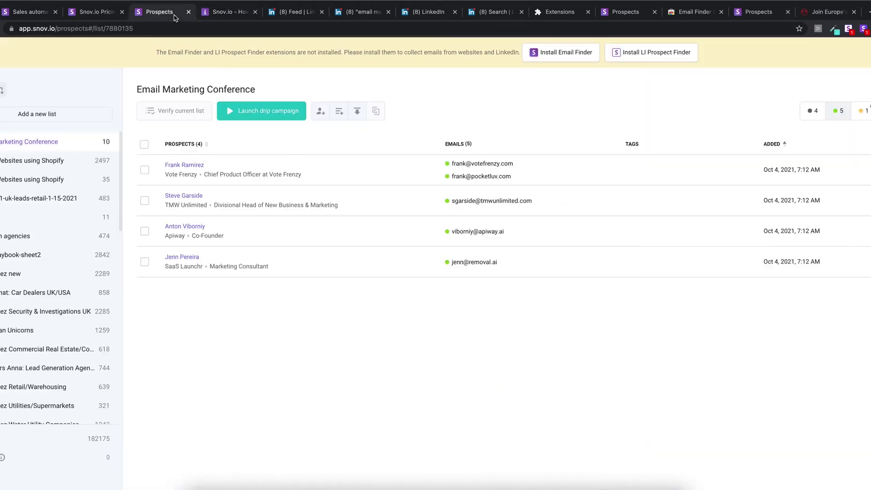
{"action": "scroll", "coordinate": [846, 72], "scroll_direction": "up", "scroll_amount": 2}
{"action": "left_click", "coordinate": [851, 56]}
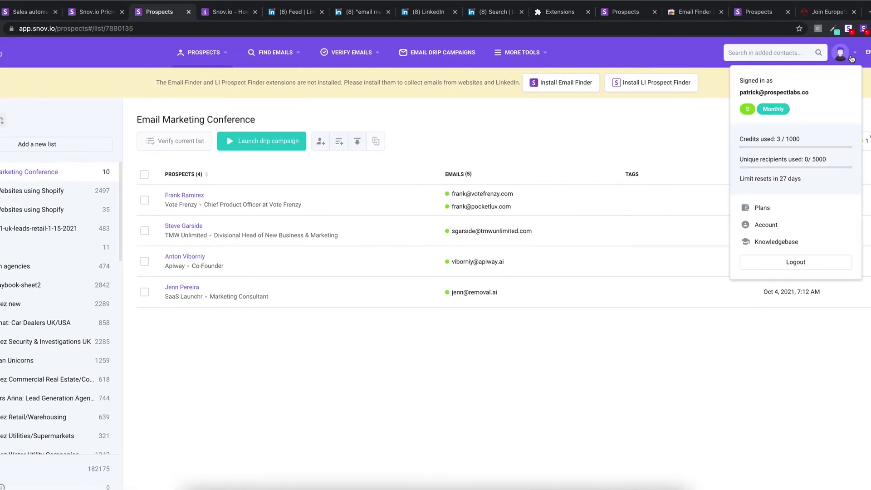
{"action": "left_click", "coordinate": [776, 241]}
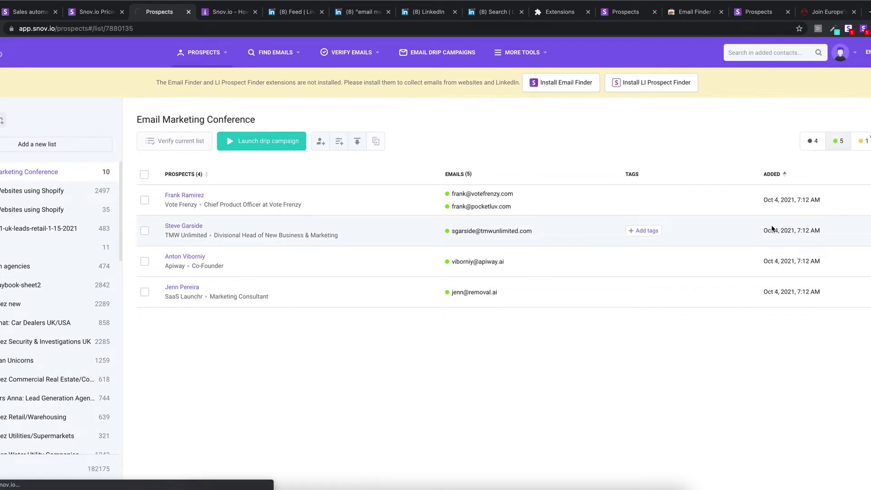
Open the account's search settings and try the generic contact email and personal email options, switching each back off
{"action": "left_click", "coordinate": [185, 205]}
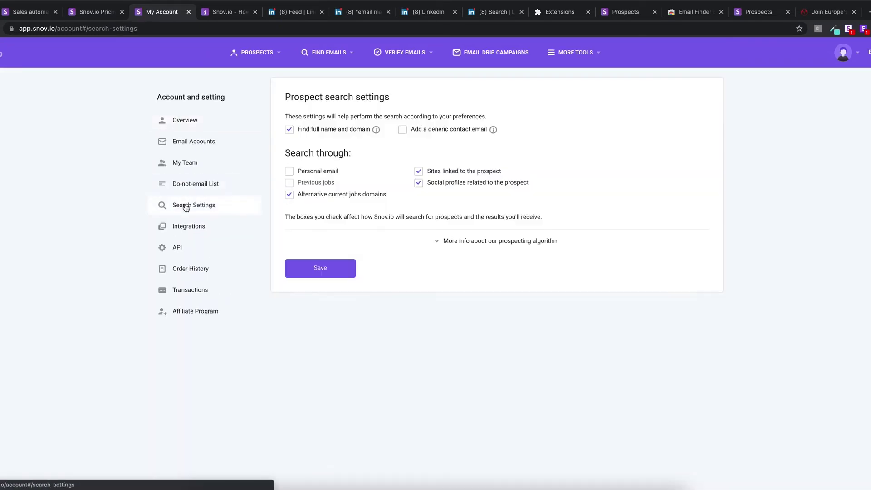
{"action": "left_click", "coordinate": [403, 130]}
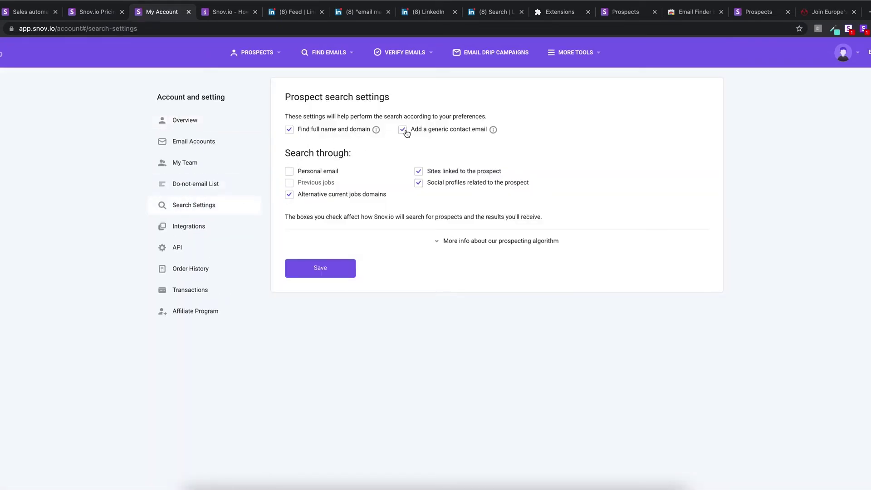
{"action": "left_click", "coordinate": [405, 132]}
{"action": "left_click", "coordinate": [290, 172]}
{"action": "left_click", "coordinate": [292, 174]}
Return to the prospect lists and open the All the Websites using Shopify list
{"action": "mouse_move", "coordinate": [257, 55]}
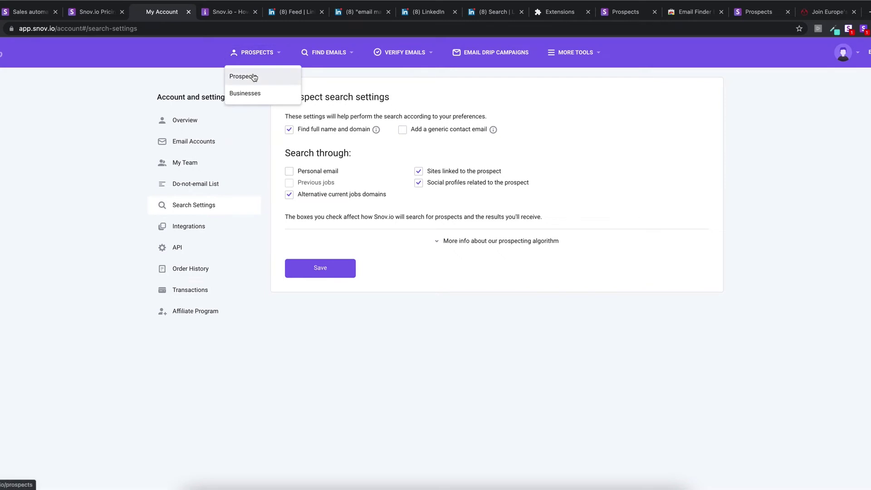
{"action": "left_click", "coordinate": [250, 77]}
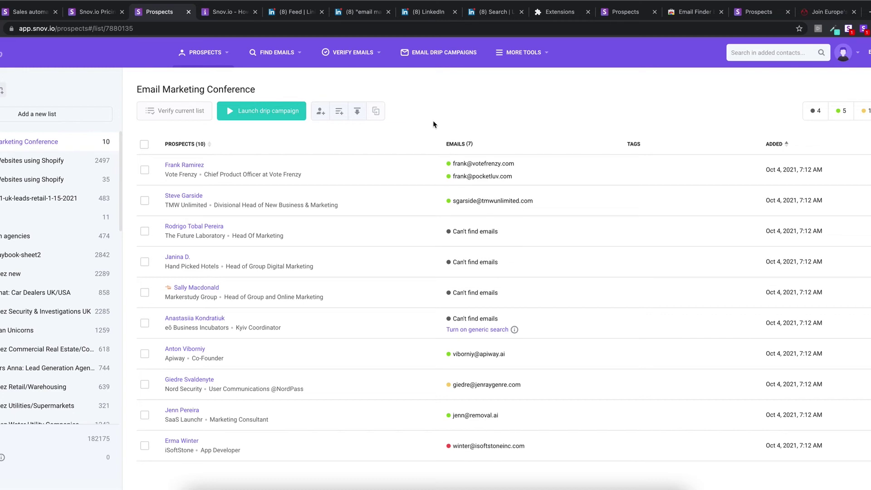
{"action": "left_click", "coordinate": [51, 161]}
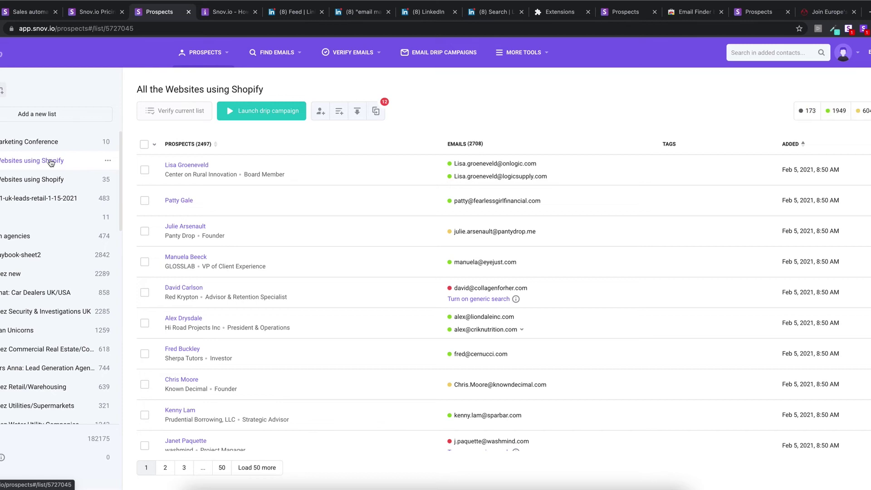
Filter the Shopify websites list to valid (green) emails and review its export options without exporting
{"action": "left_click", "coordinate": [838, 111]}
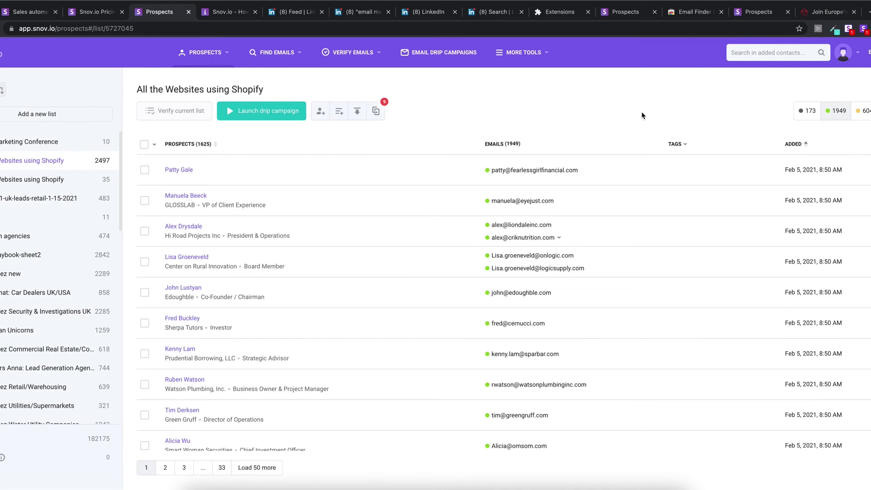
{"action": "left_click", "coordinate": [357, 111]}
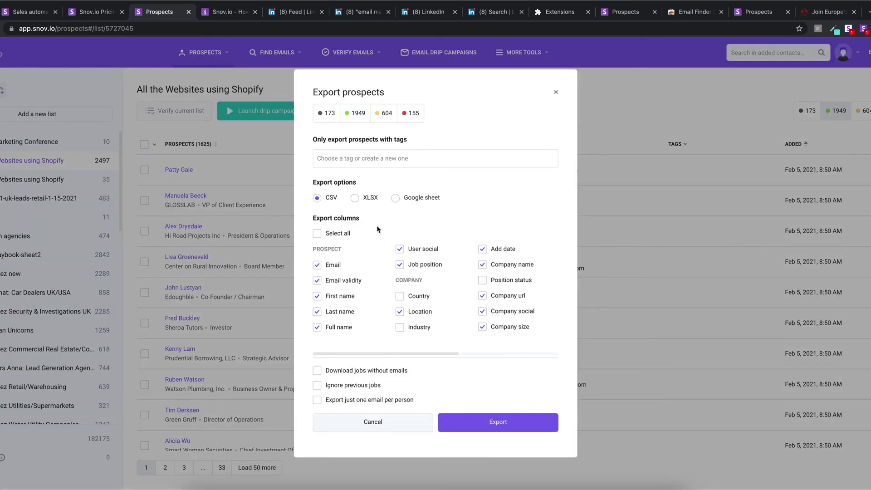
{"action": "left_click", "coordinate": [626, 107]}
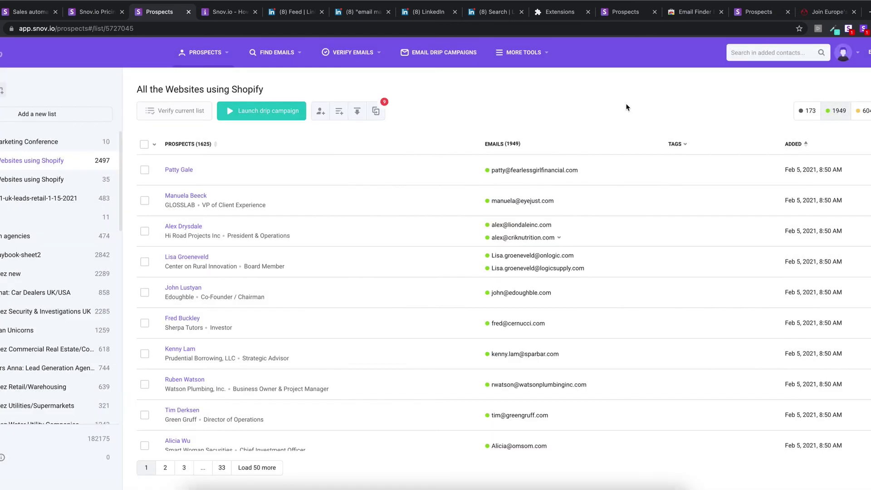